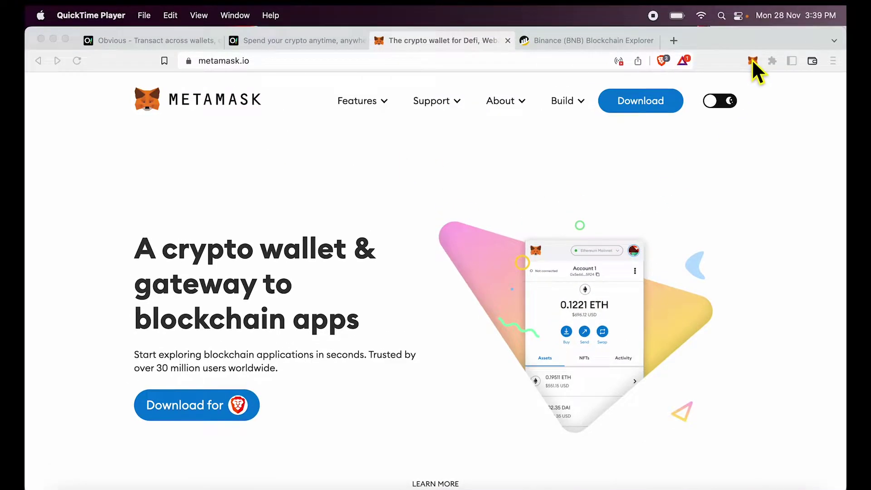
Bring the Brave window showing metamask.io to the front
{"action": "left_click", "coordinate": [752, 60]}
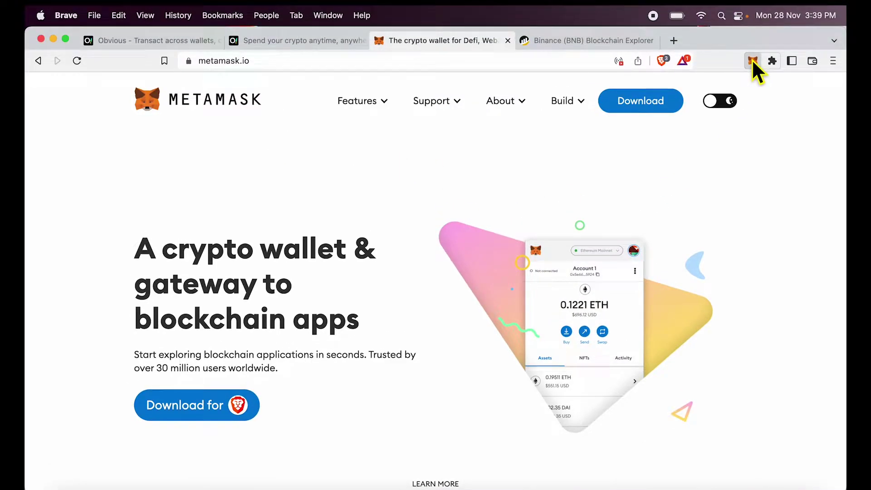
Open the MetaMask wallet to view Account 1's 0 ETH balance on Ethereum Mainnet
{"action": "left_click", "coordinate": [752, 59]}
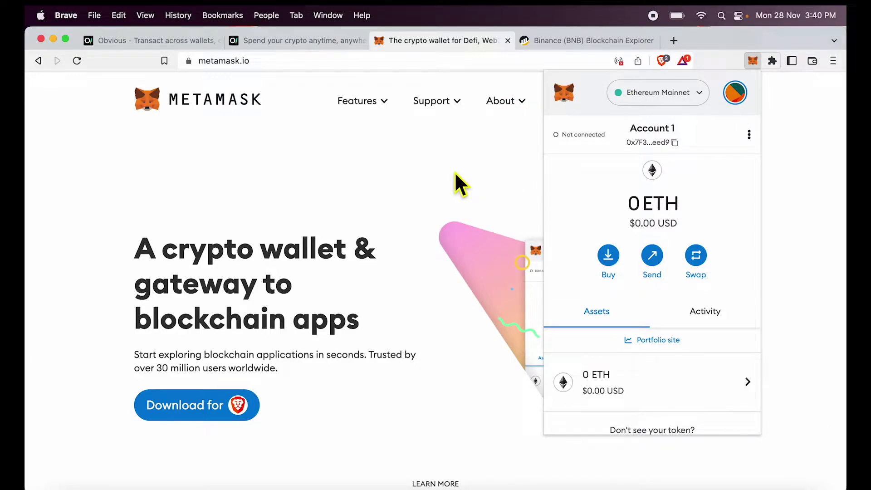
{"action": "double_click", "coordinate": [662, 213]}
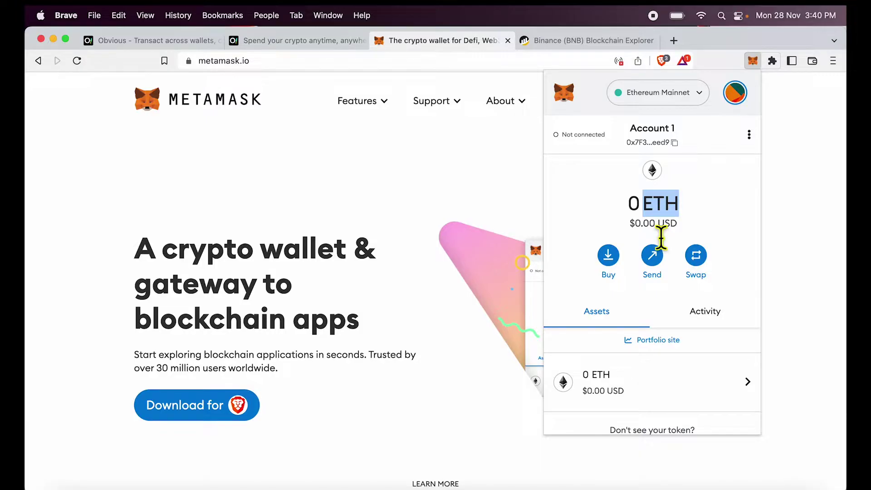
{"action": "left_click", "coordinate": [661, 237]}
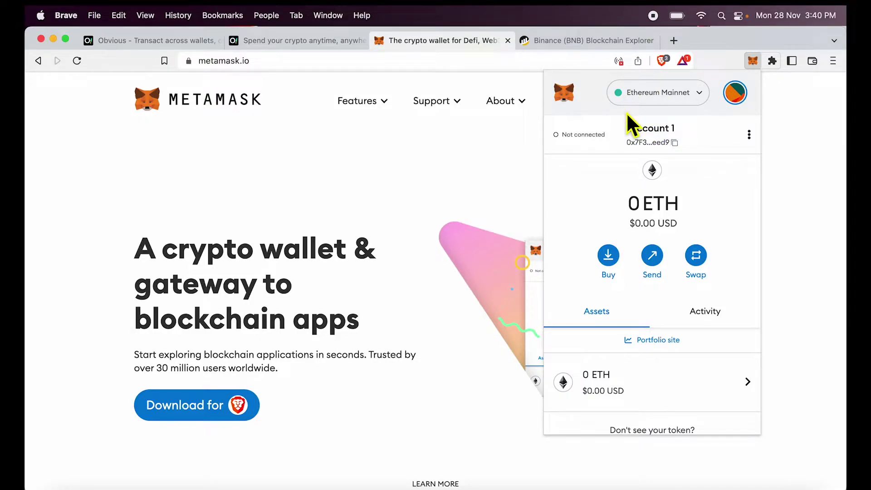
Reach MetaMask's empty 'Add a network manually' form via the network selector's Add network option
{"action": "left_click", "coordinate": [699, 92]}
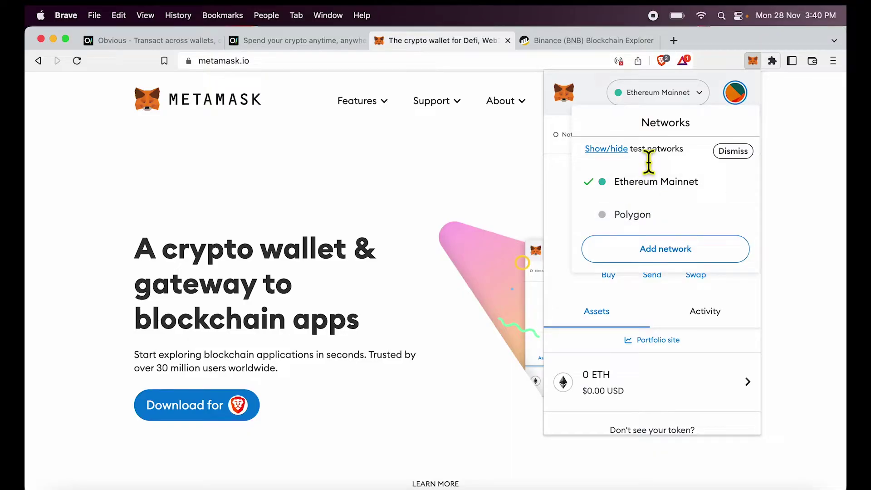
{"action": "mouse_move", "coordinate": [632, 214]}
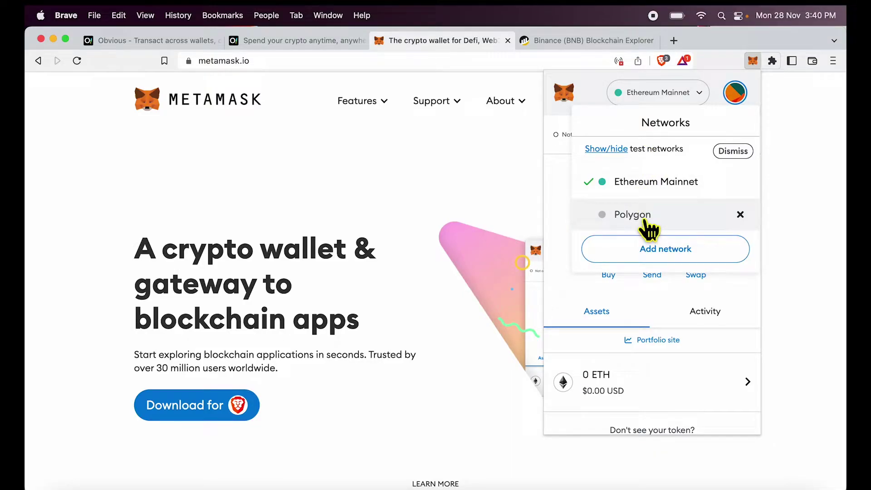
{"action": "left_click", "coordinate": [665, 249]}
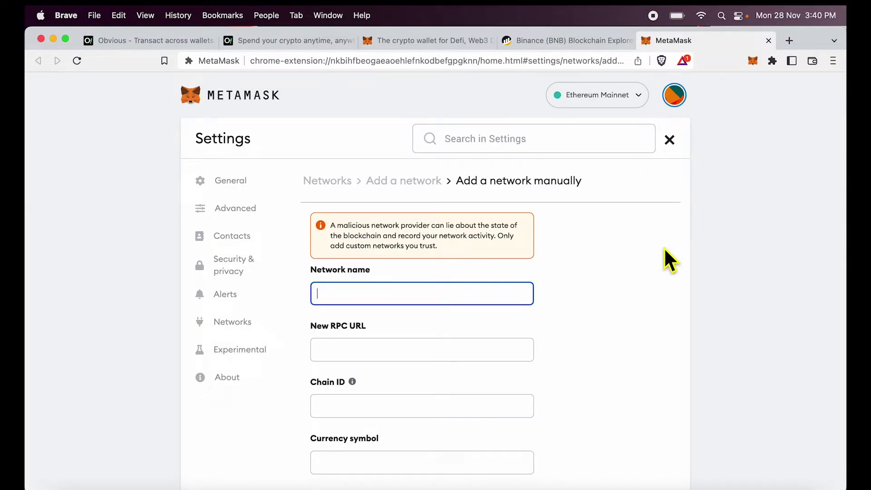
{"action": "scroll", "coordinate": [607, 300], "scroll_direction": "down", "scroll_amount": 5}
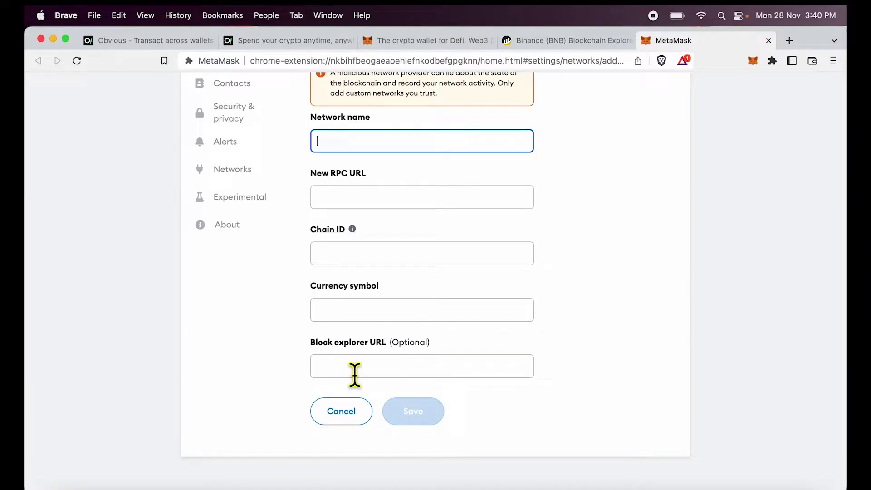
{"action": "scroll", "coordinate": [354, 376], "scroll_direction": "up", "scroll_amount": 2}
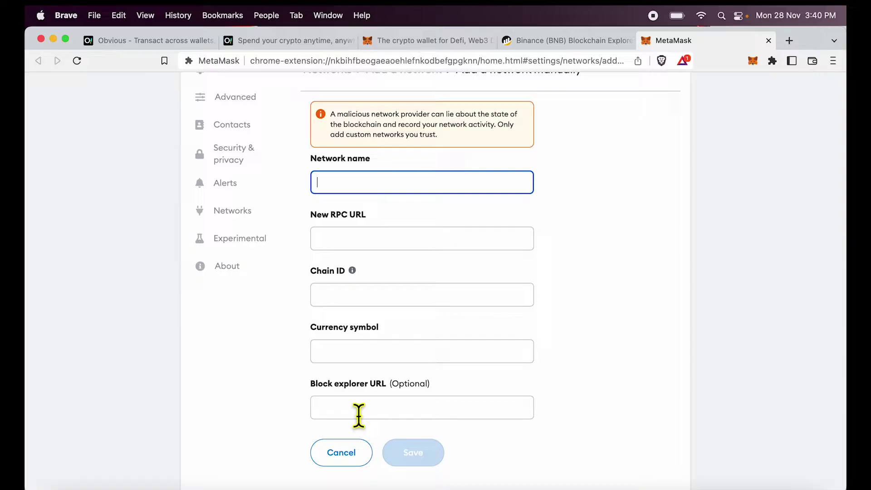
On the BscScan tab, trigger Add BSC Network from the page footer
{"action": "left_click", "coordinate": [539, 41]}
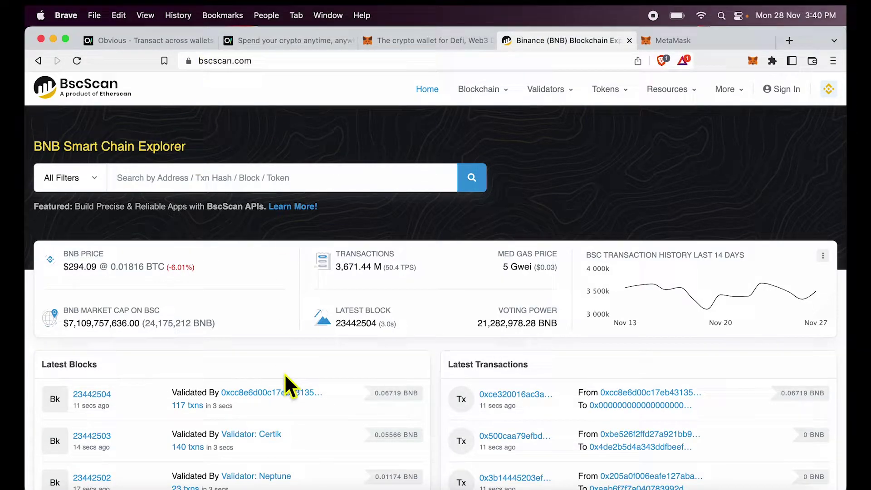
{"action": "scroll", "coordinate": [284, 374], "scroll_direction": "down", "scroll_amount": 5}
{"action": "scroll", "coordinate": [285, 374], "scroll_direction": "down", "scroll_amount": 3}
{"action": "scroll", "coordinate": [282, 372], "scroll_direction": "down", "scroll_amount": 5}
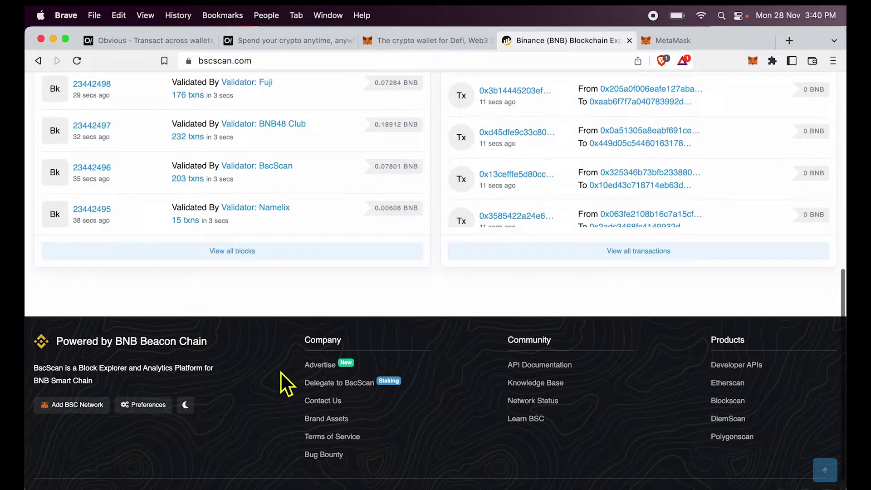
{"action": "scroll", "coordinate": [281, 372], "scroll_direction": "down", "scroll_amount": 1}
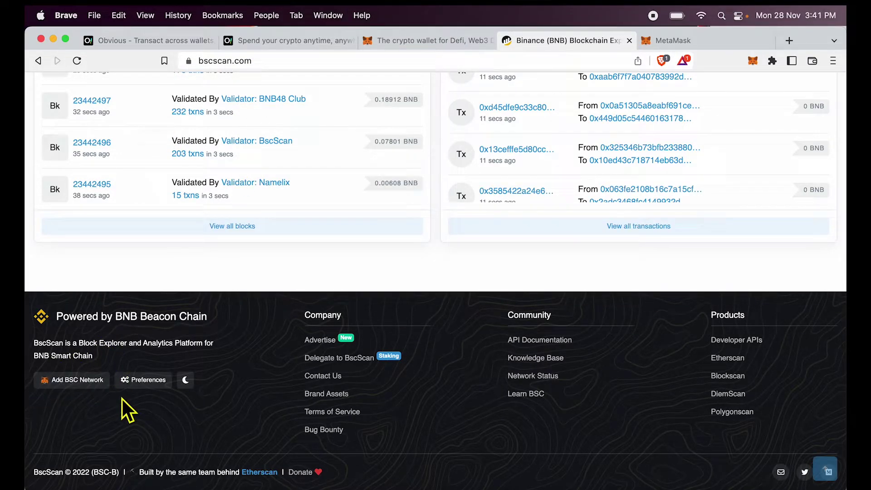
{"action": "left_click", "coordinate": [80, 386]}
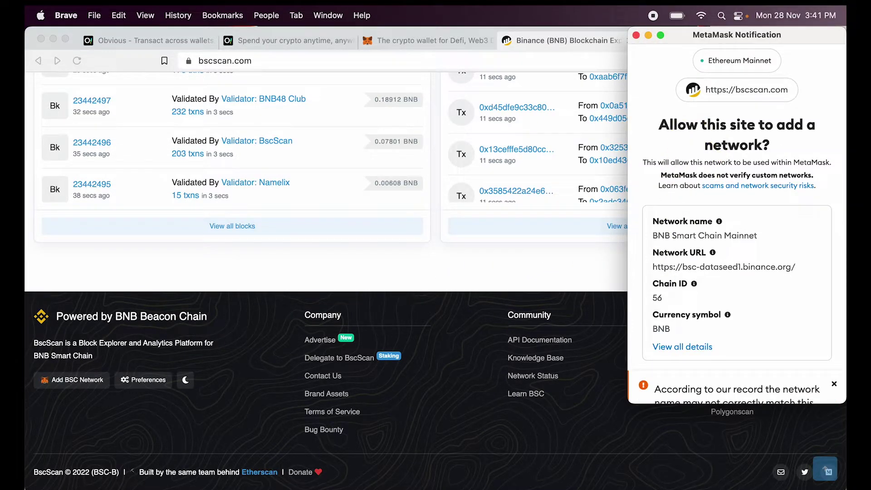
Review the BNB Smart Chain Mainnet request (chain ID 56), then cancel it
{"action": "scroll", "coordinate": [722, 217], "scroll_direction": "down", "scroll_amount": 3}
{"action": "scroll", "coordinate": [723, 217], "scroll_direction": "down", "scroll_amount": 1}
{"action": "scroll", "coordinate": [722, 217], "scroll_direction": "up", "scroll_amount": 2}
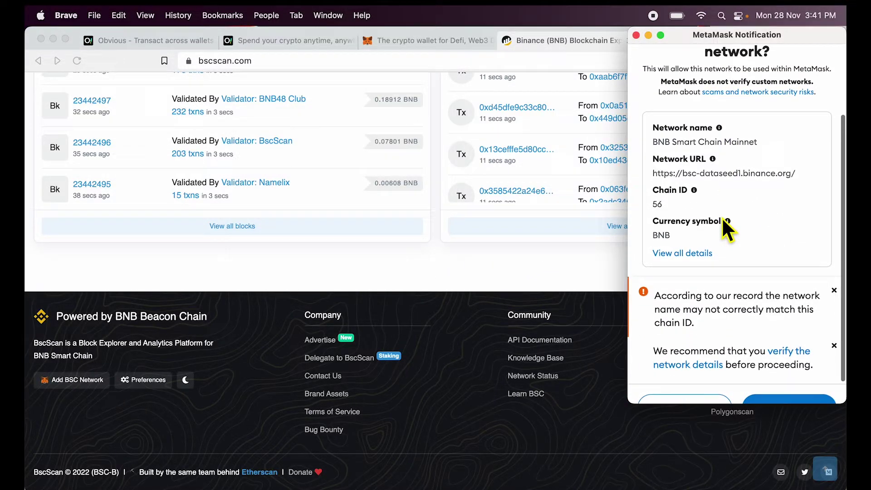
{"action": "scroll", "coordinate": [722, 217], "scroll_direction": "up", "scroll_amount": 2}
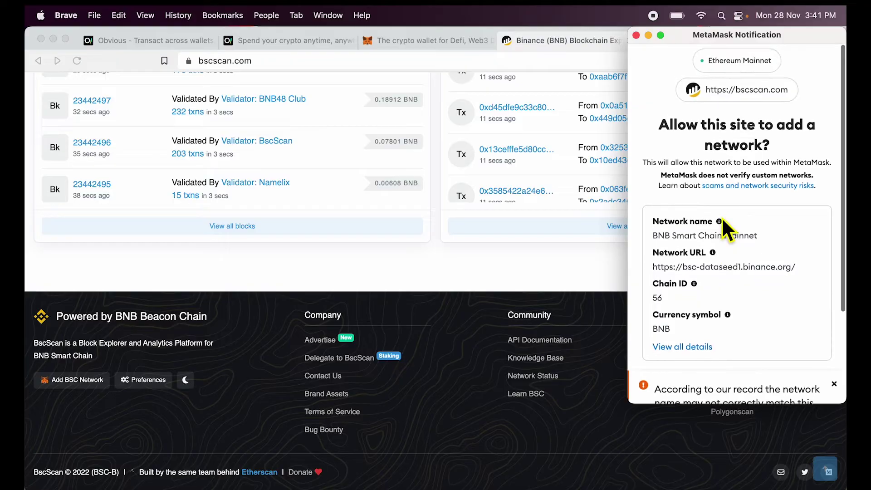
{"action": "triple_click", "coordinate": [667, 241]}
{"action": "left_click", "coordinate": [731, 248]}
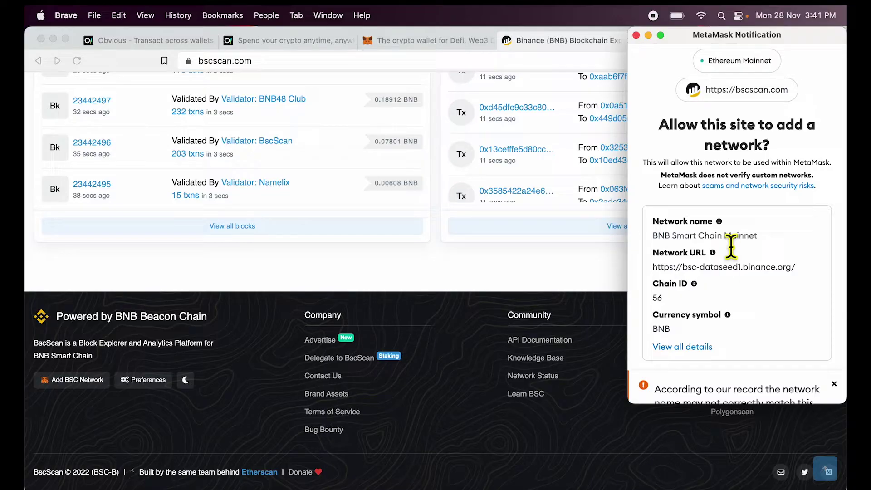
{"action": "scroll", "coordinate": [731, 247], "scroll_direction": "down", "scroll_amount": 2}
{"action": "left_click", "coordinate": [679, 380]}
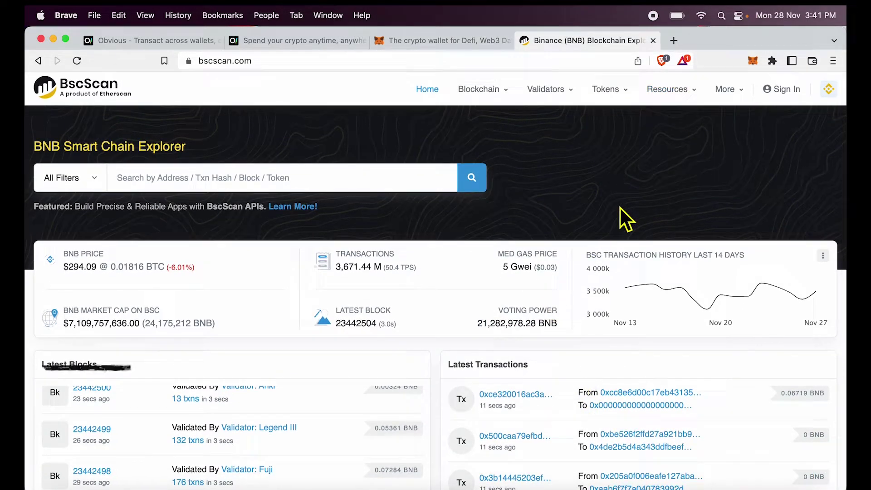
Turn on the experimental 'Show custom network list' setting in MetaMask settings
{"action": "left_click", "coordinate": [751, 64]}
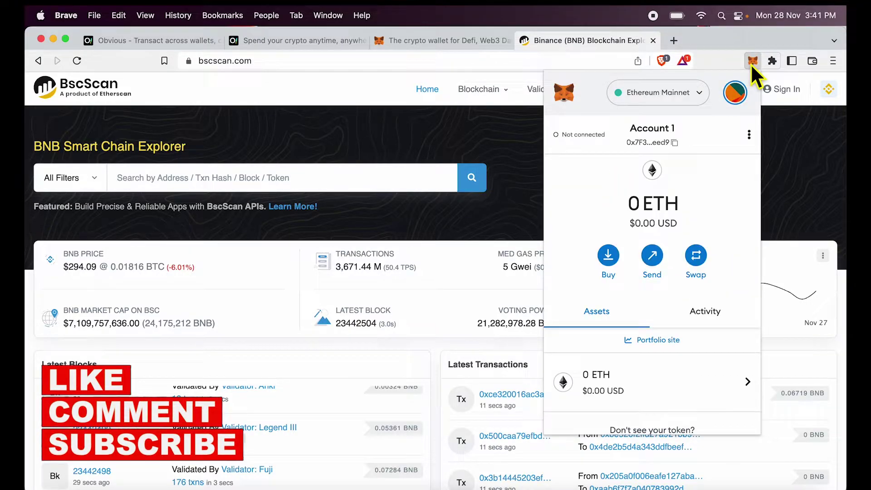
{"action": "left_click", "coordinate": [734, 93]}
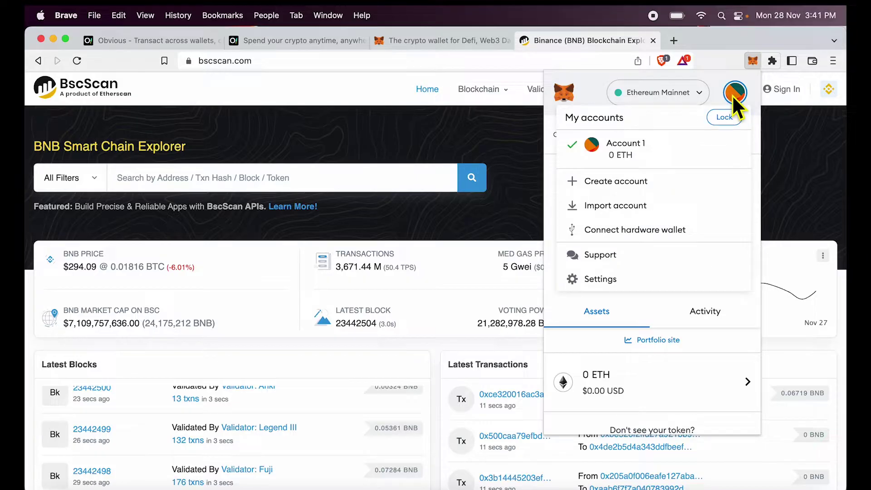
{"action": "left_click", "coordinate": [601, 279]}
{"action": "scroll", "coordinate": [738, 346], "scroll_direction": "down", "scroll_amount": 2}
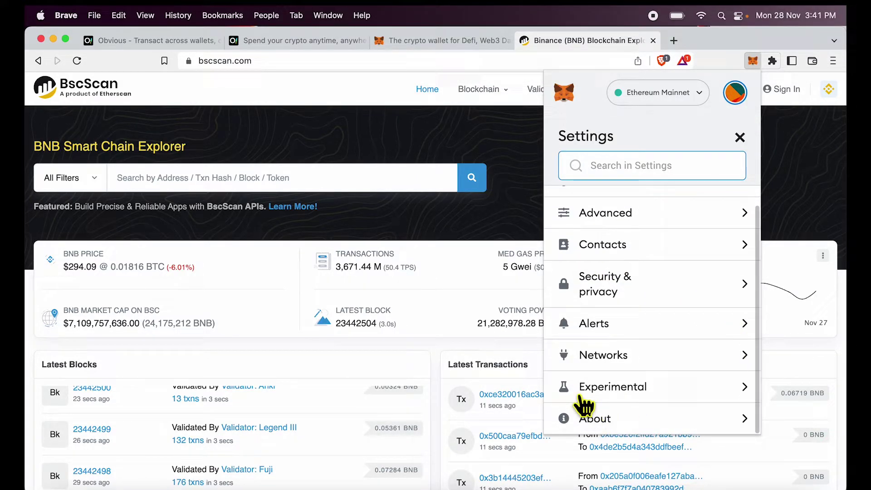
{"action": "left_click", "coordinate": [633, 394]}
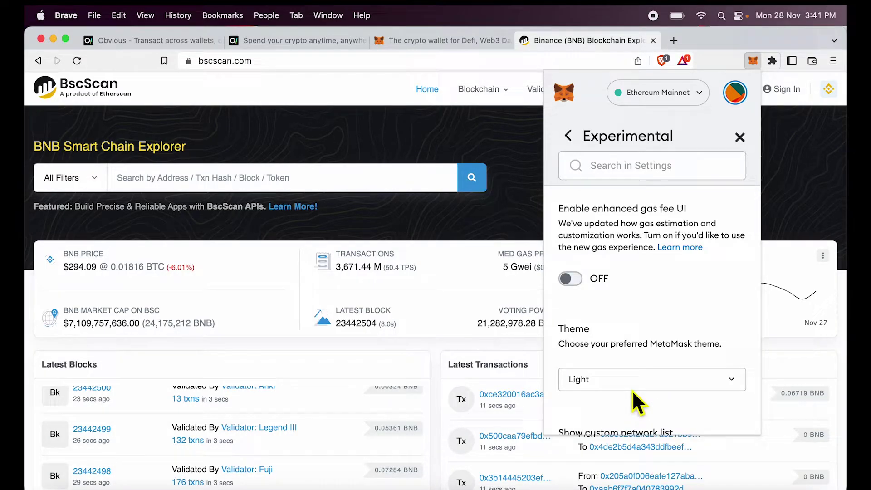
{"action": "scroll", "coordinate": [635, 320], "scroll_direction": "down", "scroll_amount": 3}
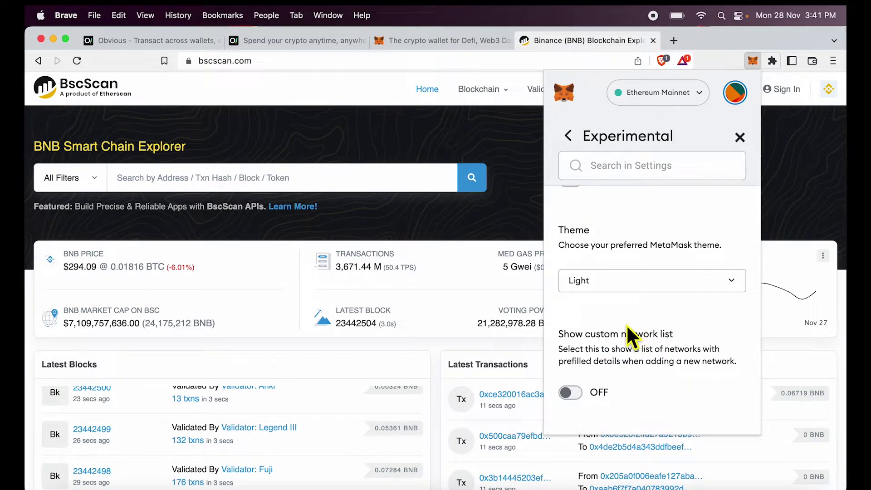
{"action": "left_click_drag", "start_coordinate": [560, 334], "coordinate": [737, 369]}
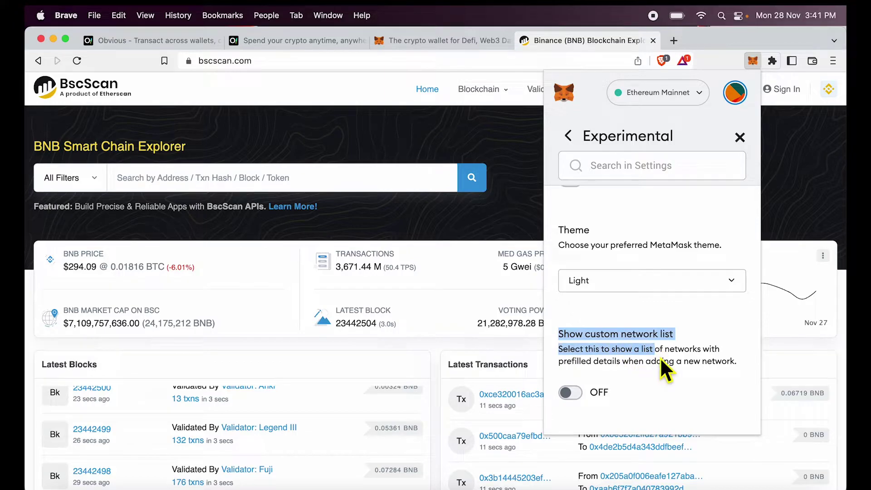
{"action": "left_click", "coordinate": [678, 367]}
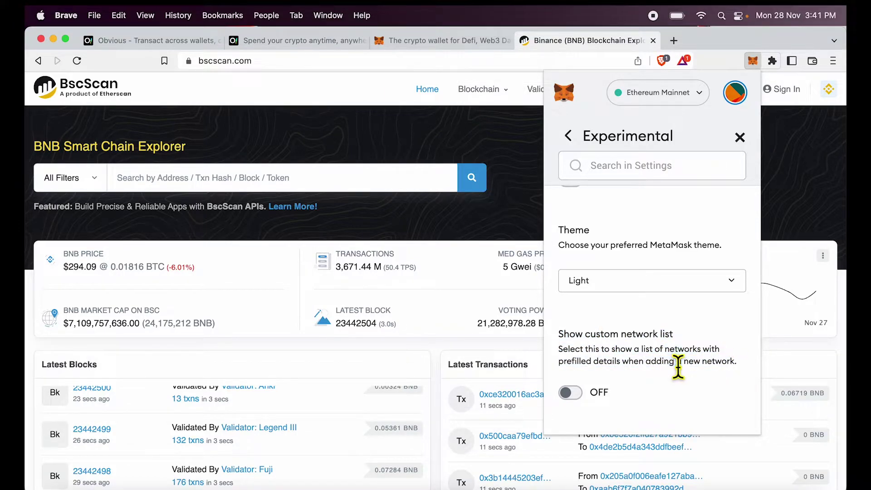
{"action": "left_click", "coordinate": [571, 393]}
Choose Add for BNB Smart Chain in the popular networks list
{"action": "left_click", "coordinate": [684, 92]}
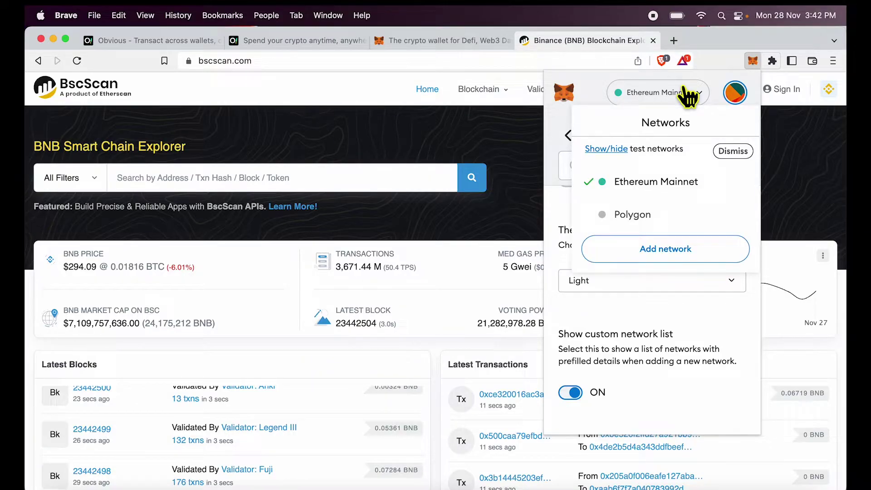
{"action": "left_click", "coordinate": [686, 253]}
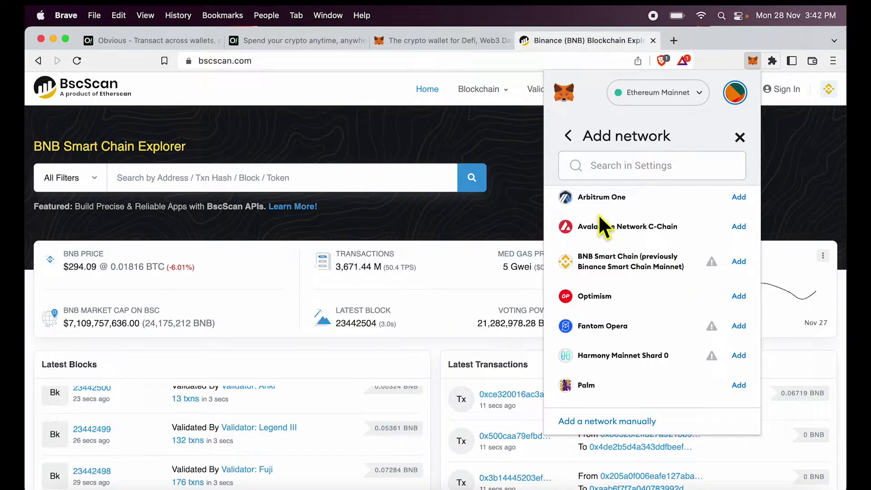
{"action": "triple_click", "coordinate": [594, 266]}
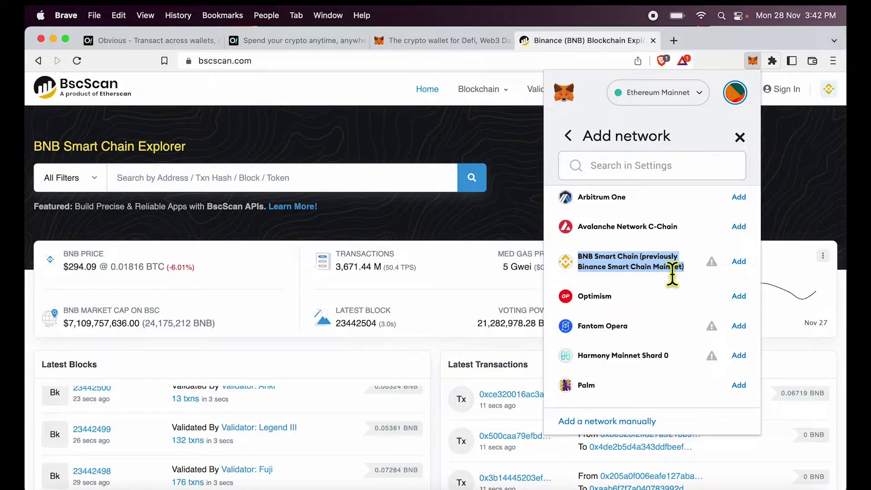
{"action": "left_click", "coordinate": [739, 262]}
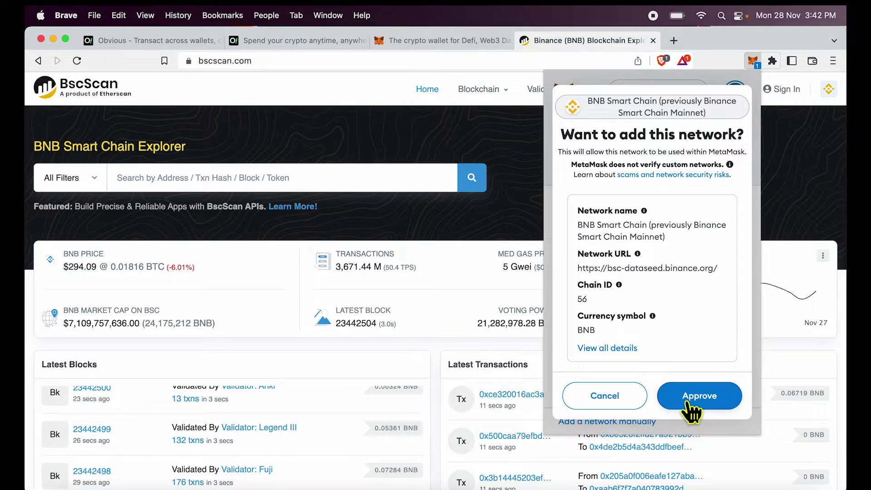
Approve BNB Smart Chain, make it the active network, and copy Account 1's address
{"action": "left_click", "coordinate": [703, 397]}
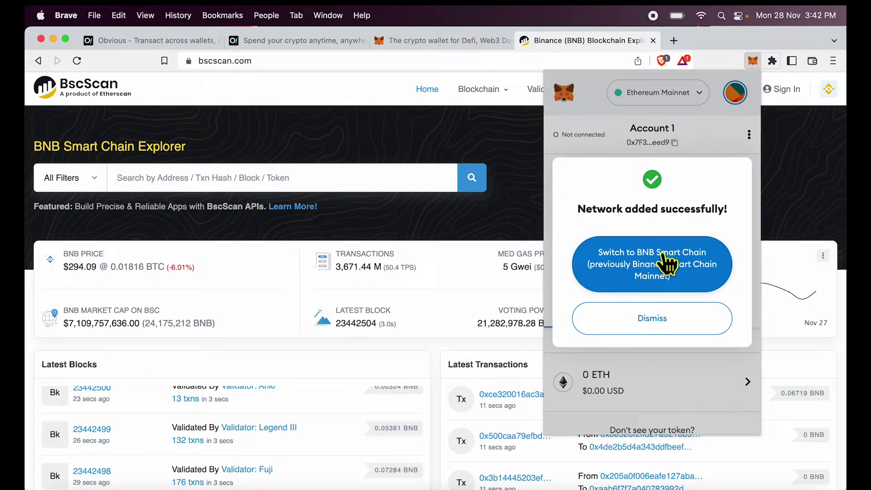
{"action": "left_click", "coordinate": [634, 263]}
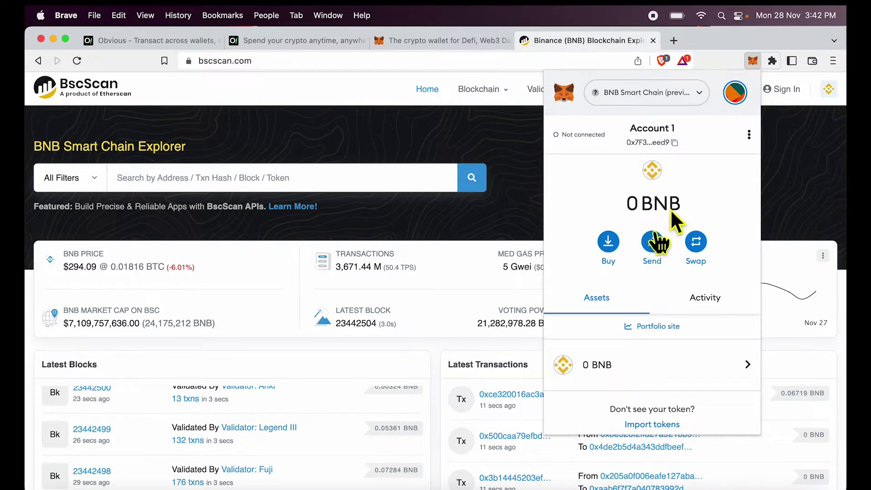
{"action": "left_click", "coordinate": [678, 92]}
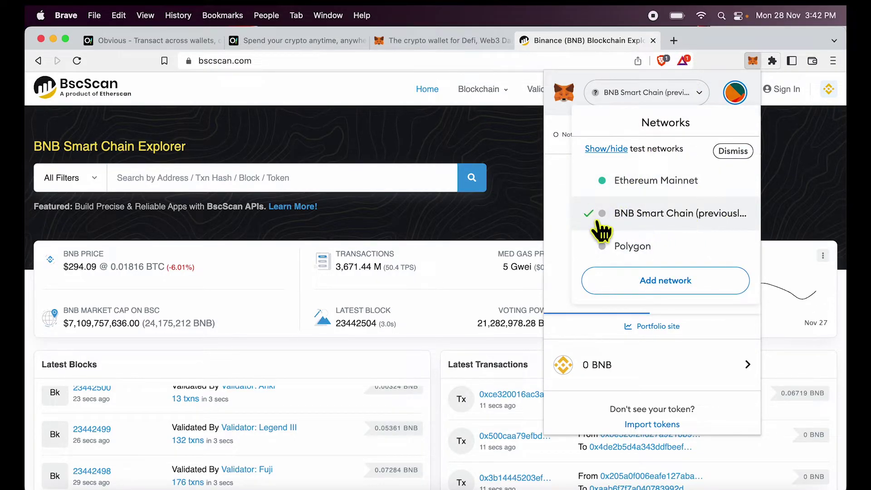
{"action": "left_click", "coordinate": [717, 78]}
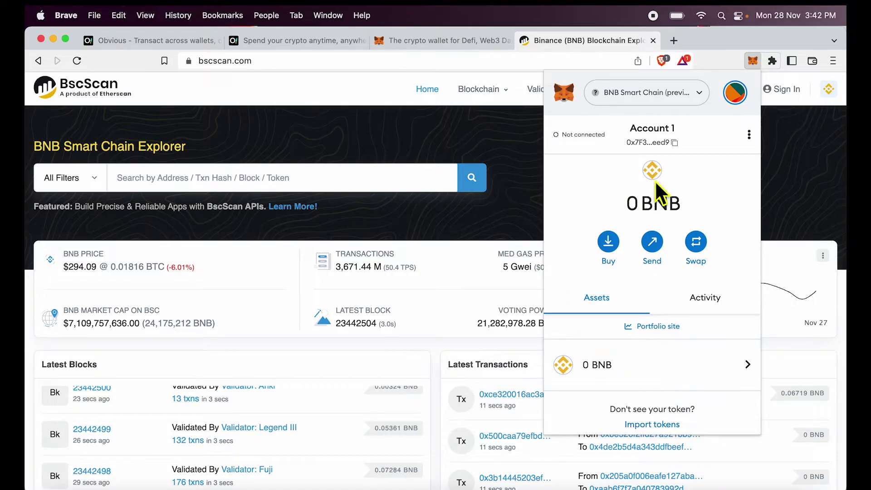
{"action": "left_click", "coordinate": [649, 143]}
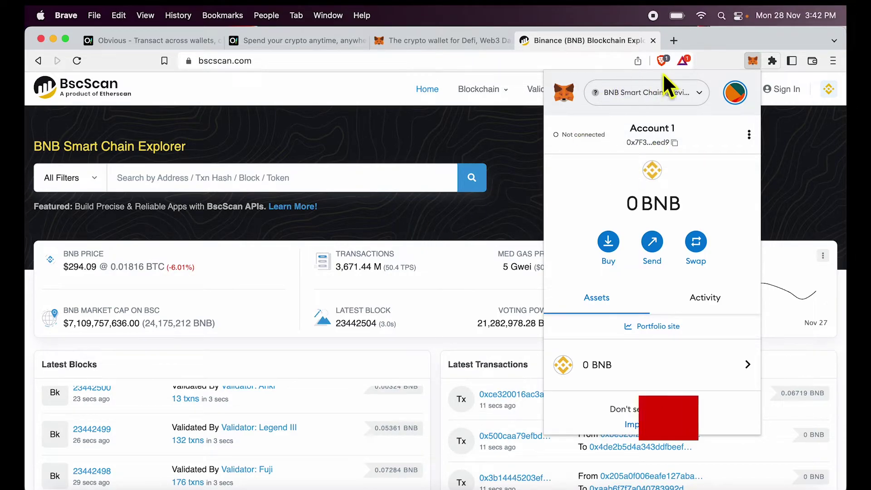
Open zenpen.io in a new tab with the Account 1 address pasted in bold
{"action": "left_click", "coordinate": [678, 39]}
{"action": "type", "text": "zenpen.io"}
{"action": "key", "text": "Return"}
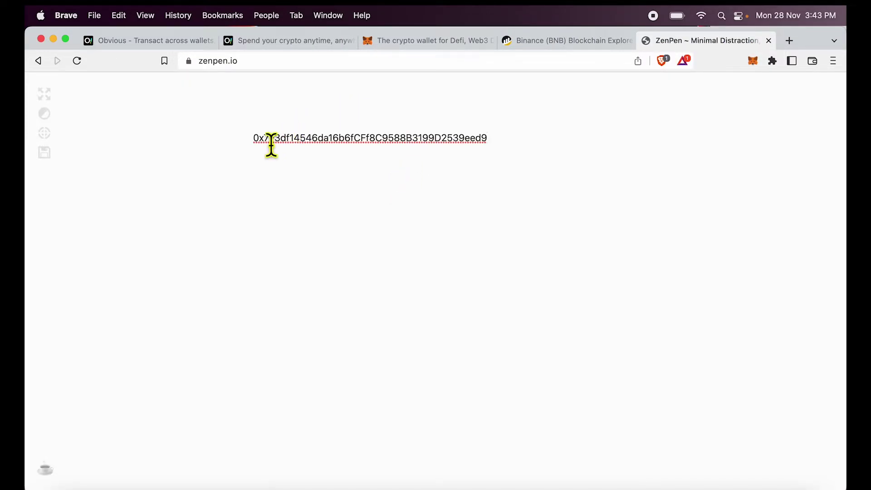
{"action": "double_click", "coordinate": [271, 144]}
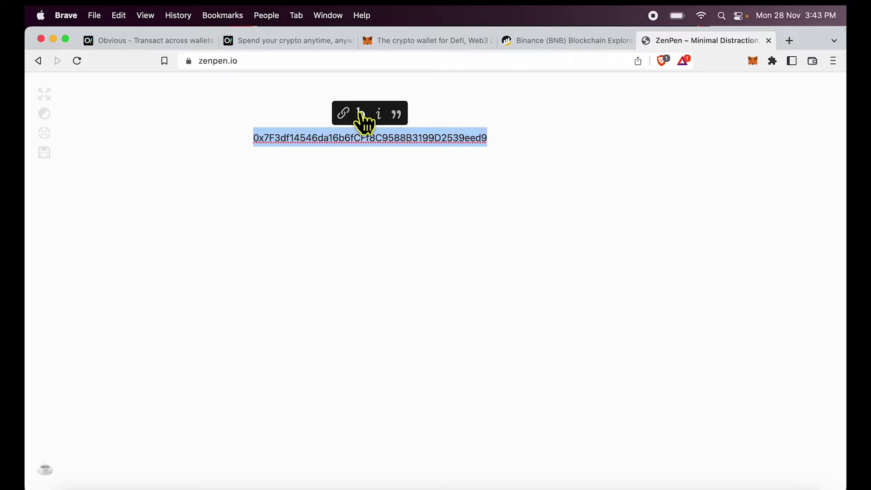
{"action": "left_click", "coordinate": [361, 113]}
{"action": "left_click", "coordinate": [391, 216]}
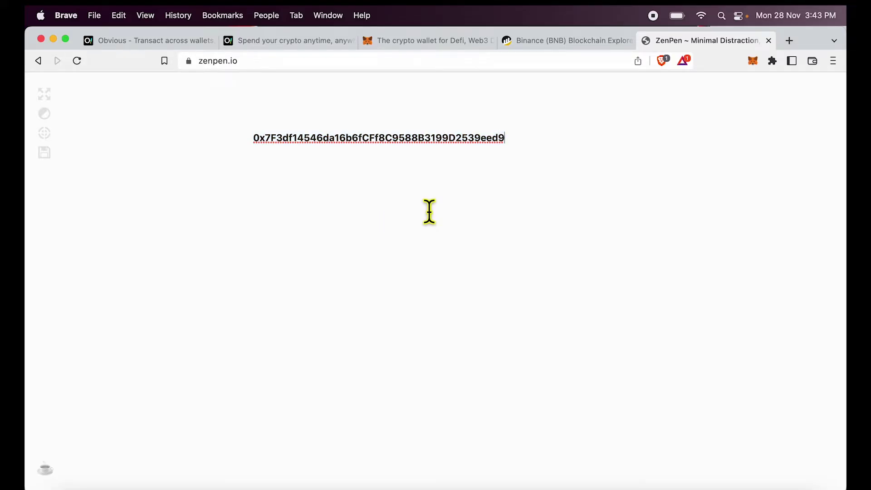
Add a second, plain-text copy of the Account 1 address on the next line
{"action": "left_click", "coordinate": [752, 65]}
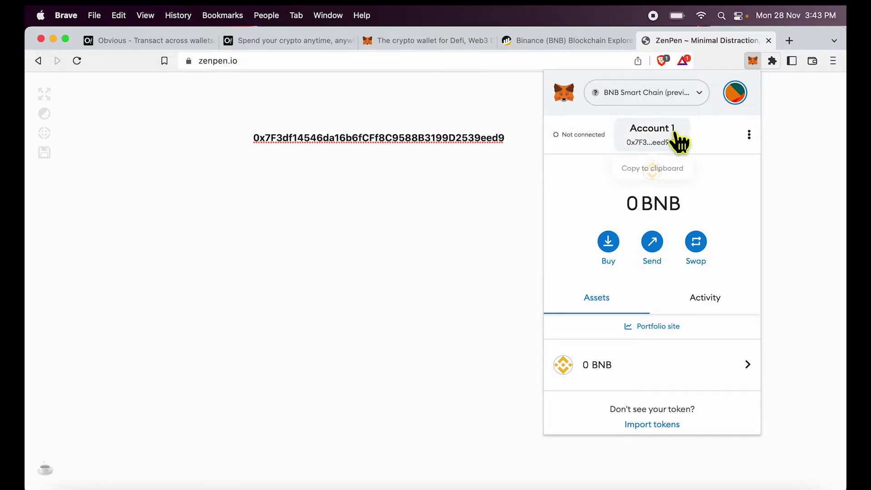
{"action": "left_click", "coordinate": [480, 181]}
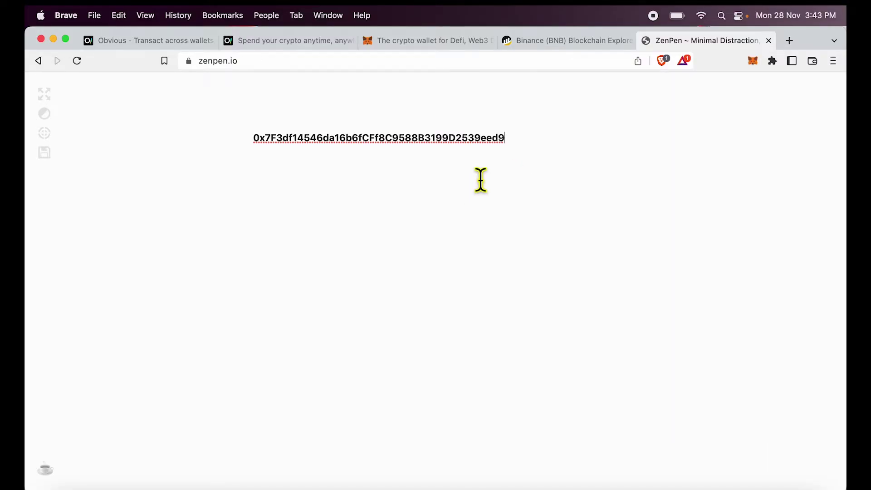
{"action": "key", "text": "Return"}
{"action": "key", "text": "super+v"}
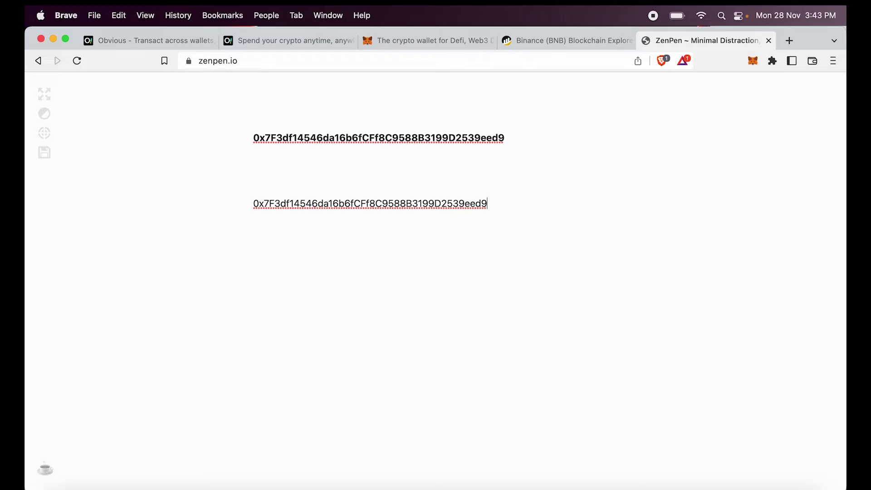
{"action": "triple_click", "coordinate": [365, 218]}
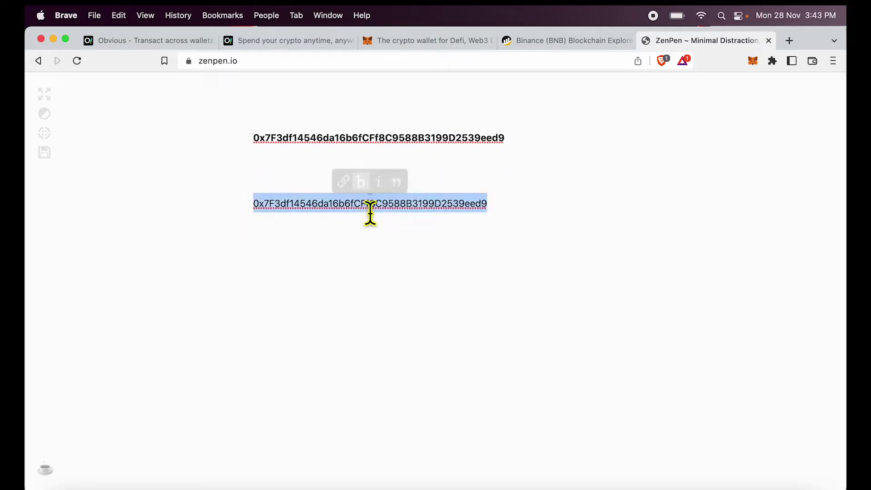
{"action": "left_click", "coordinate": [428, 284]}
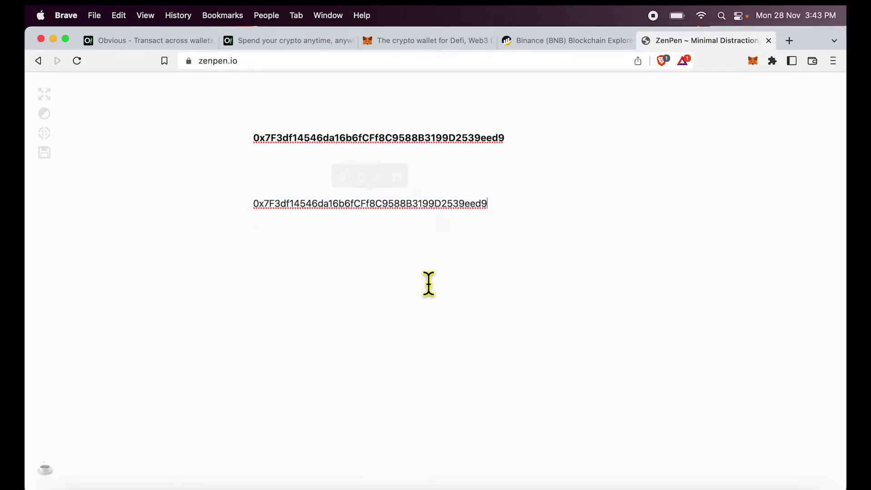
{"action": "left_click", "coordinate": [753, 60]}
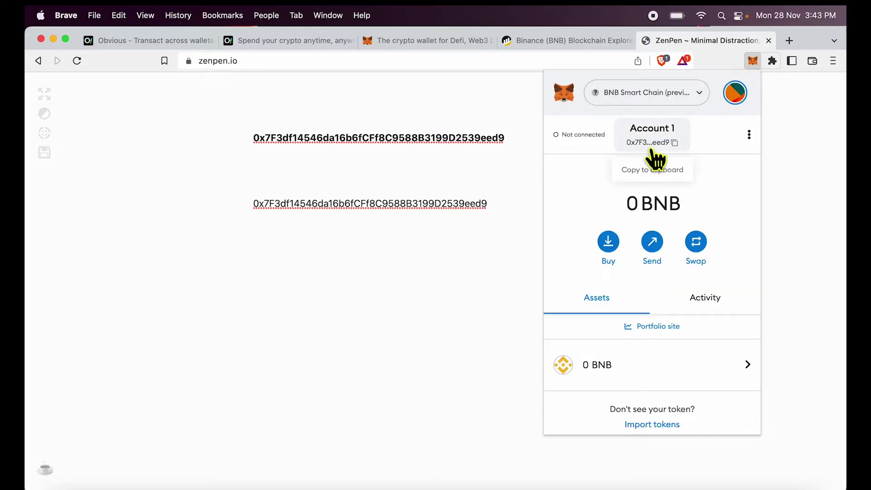
Create a new MetaMask account named 'Private Account'
{"action": "left_click", "coordinate": [739, 96]}
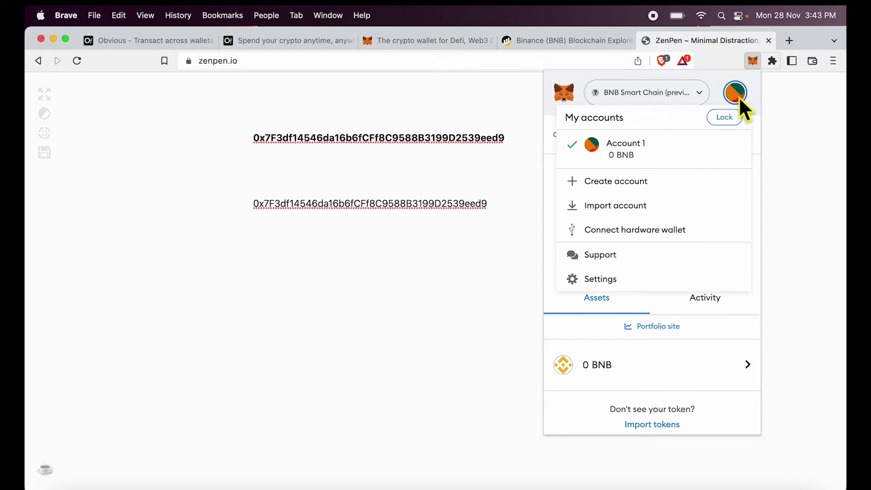
{"action": "left_click", "coordinate": [627, 184]}
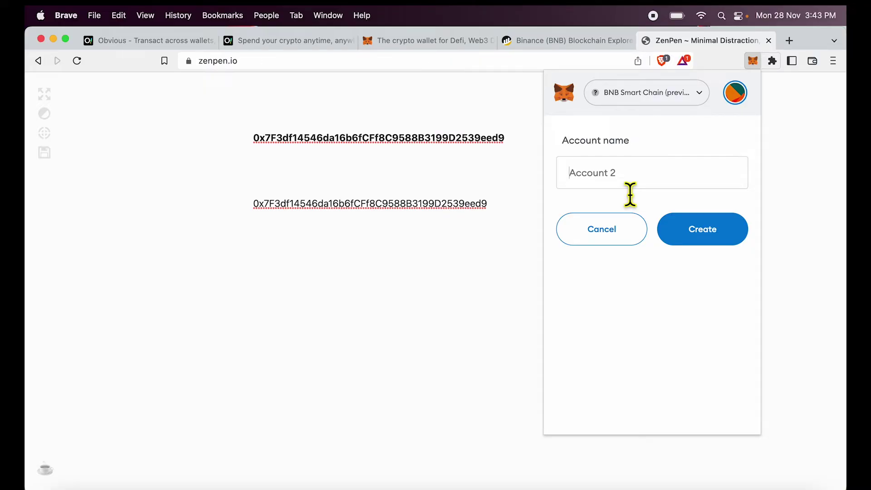
{"action": "type", "text": "Private Account"}
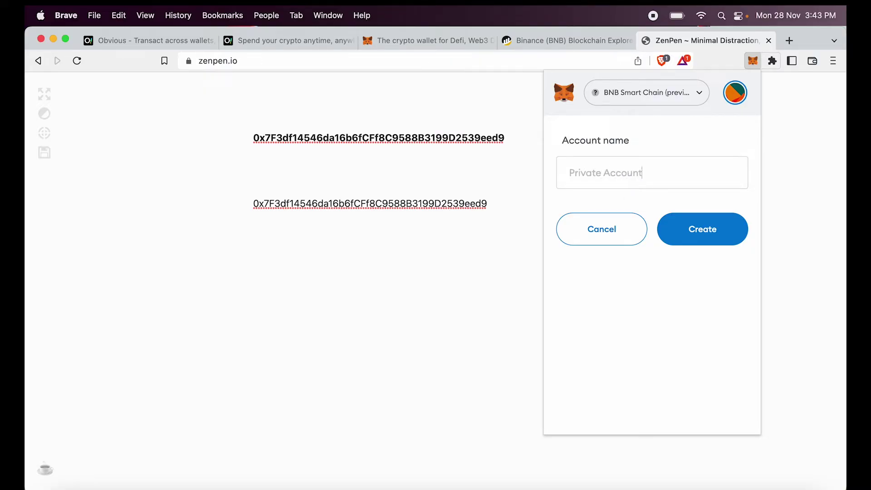
{"action": "left_click", "coordinate": [713, 236]}
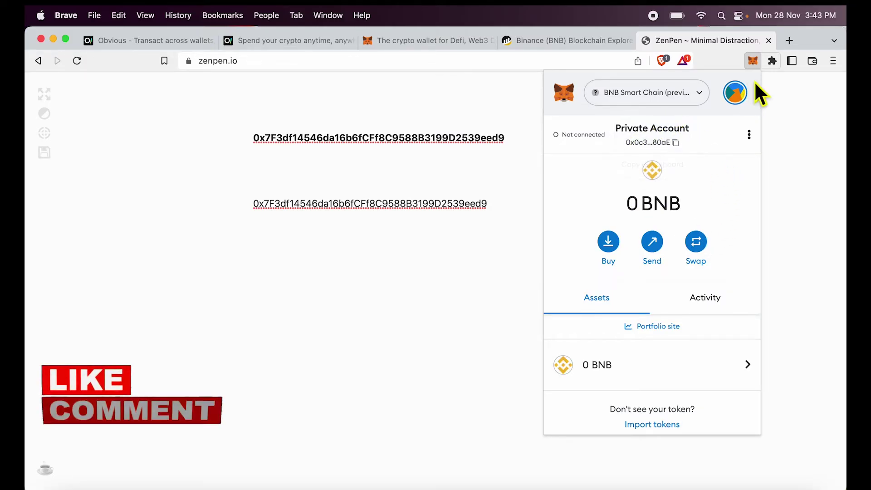
Confirm Private Account is active and copy its wallet address
{"action": "left_click", "coordinate": [737, 92]}
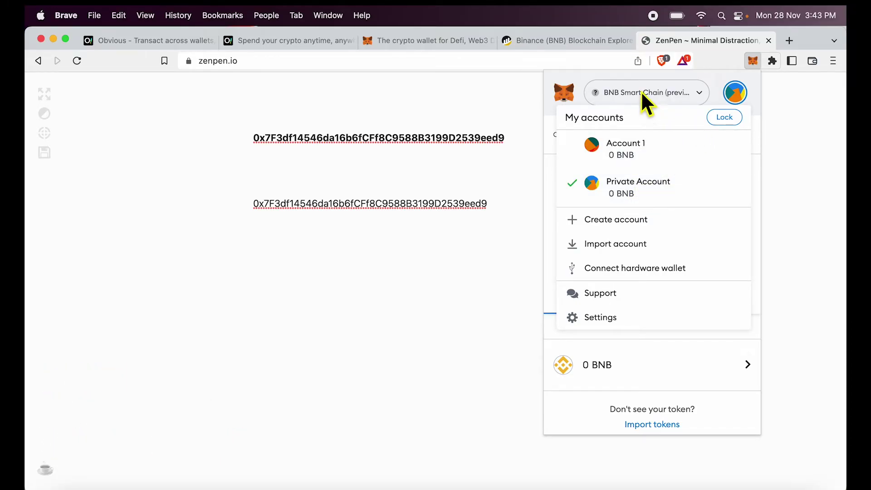
{"action": "left_click", "coordinate": [641, 91]}
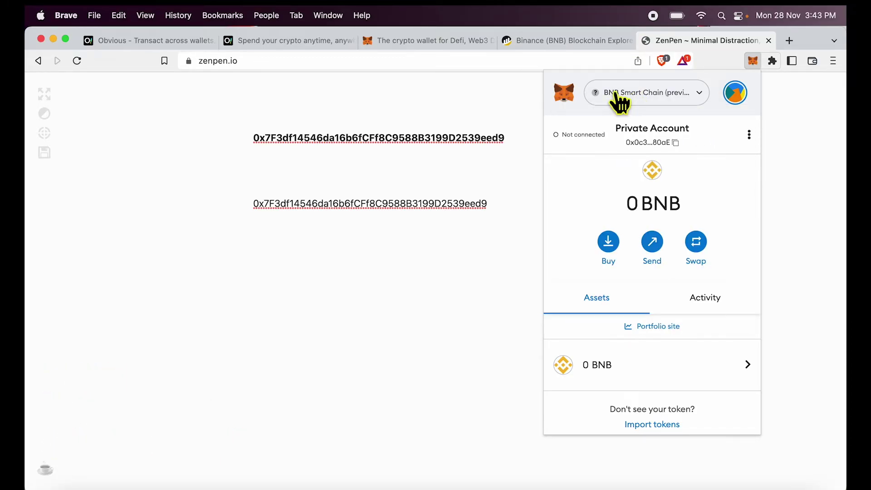
{"action": "left_click", "coordinate": [740, 107]}
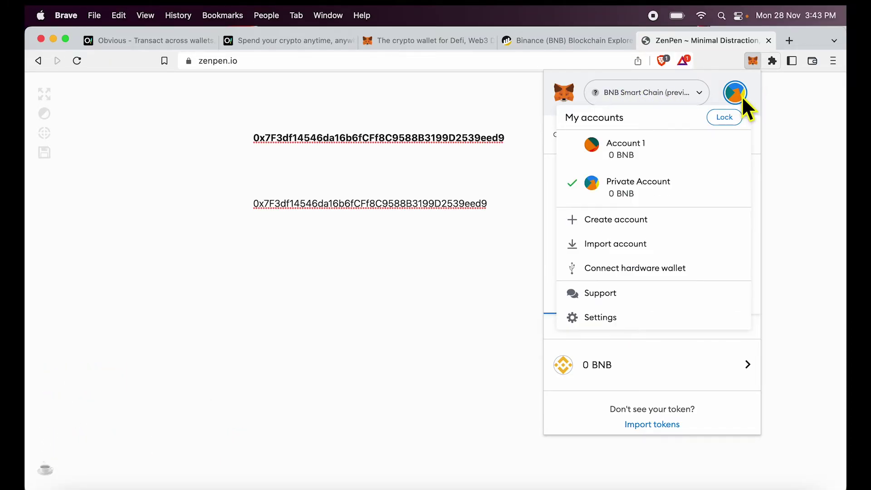
{"action": "left_click", "coordinate": [627, 191]}
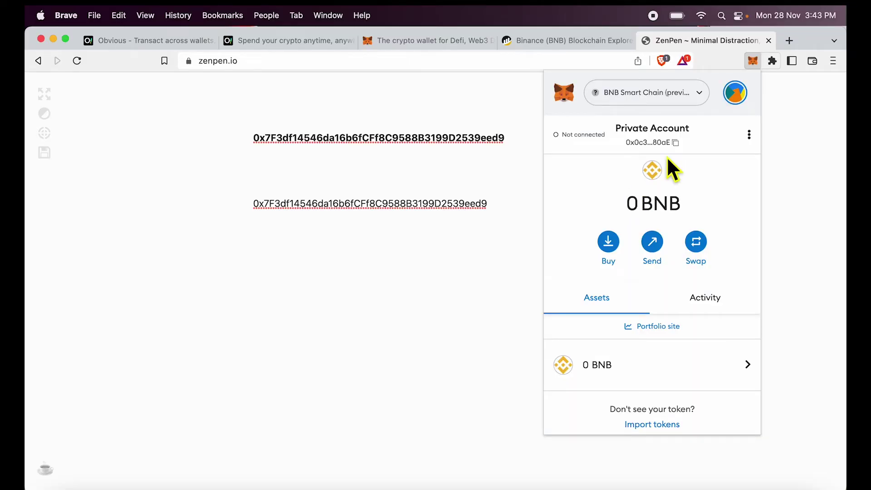
{"action": "left_click", "coordinate": [663, 137]}
Paste the Private Account address 0x0c3A…80aE on a new third line and make it bold
{"action": "left_click", "coordinate": [472, 250]}
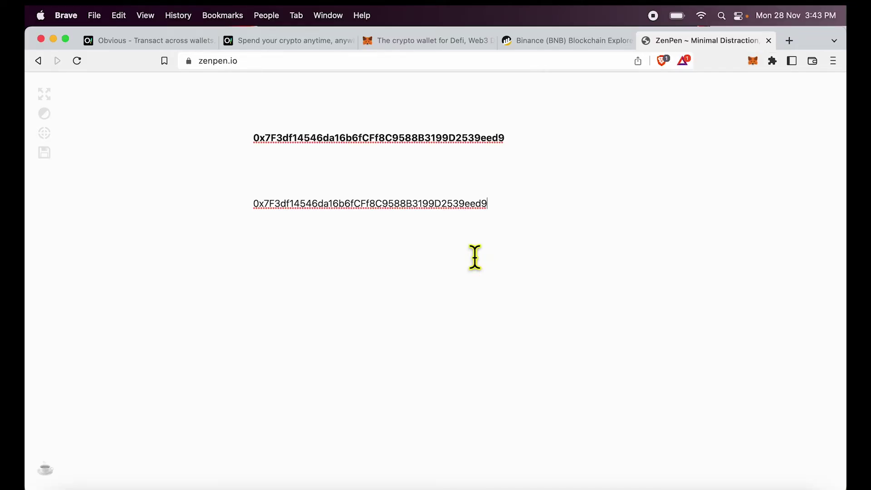
{"action": "key", "text": "Return"}
{"action": "key", "text": "super+v"}
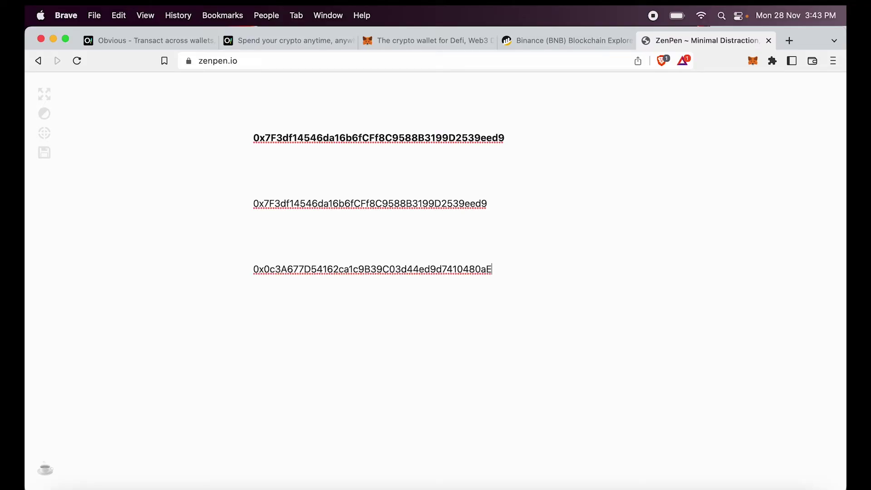
{"action": "triple_click", "coordinate": [373, 286]}
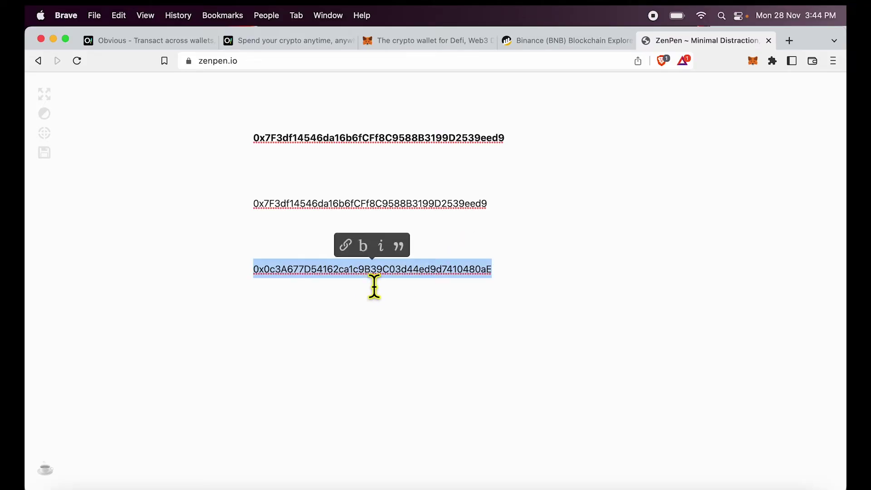
{"action": "key", "text": "super+b"}
{"action": "left_click", "coordinate": [378, 331]}
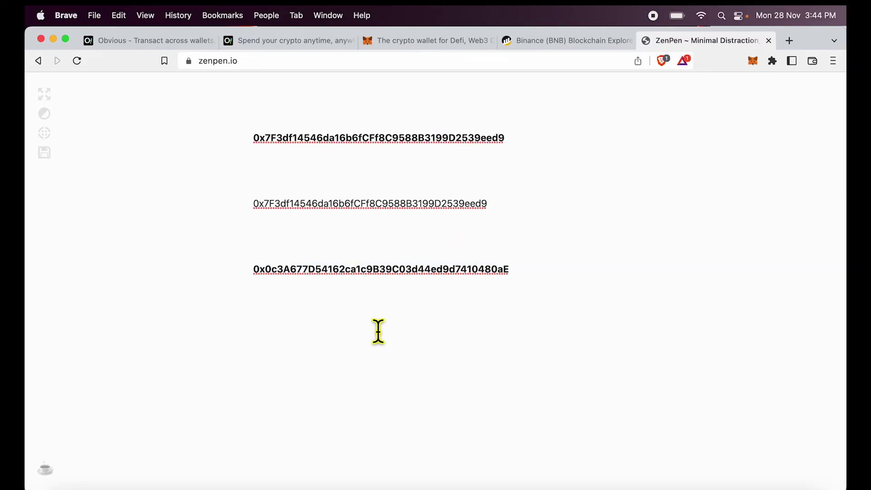
{"action": "left_click", "coordinate": [752, 63]}
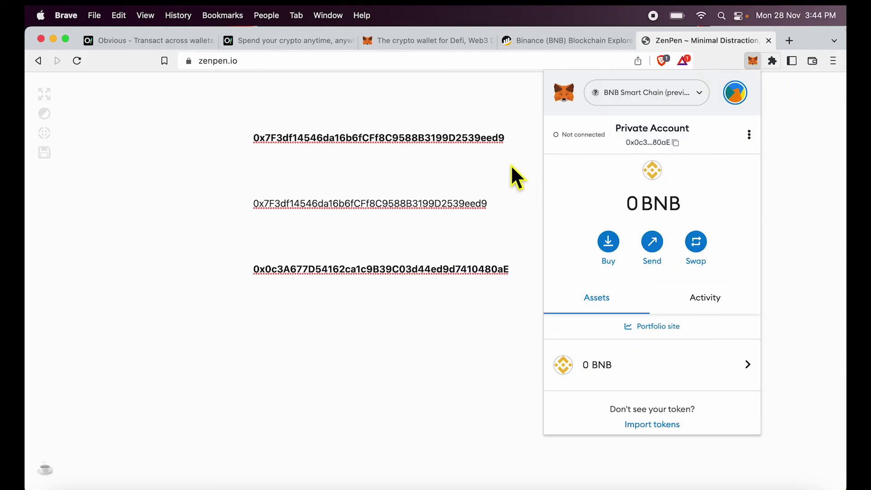
{"action": "left_click", "coordinate": [378, 191]}
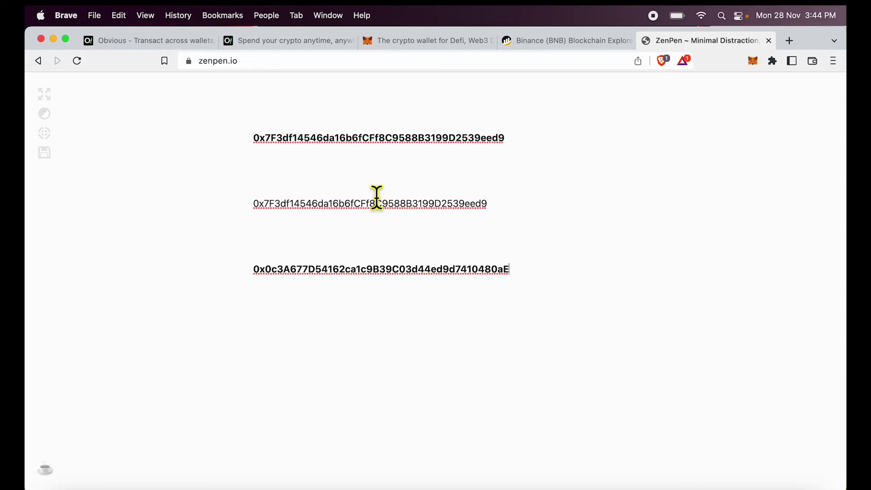
Check the Obvious home page, then show its 'Spend your crypto anytime, anywhere!' card page
{"action": "left_click", "coordinate": [169, 41]}
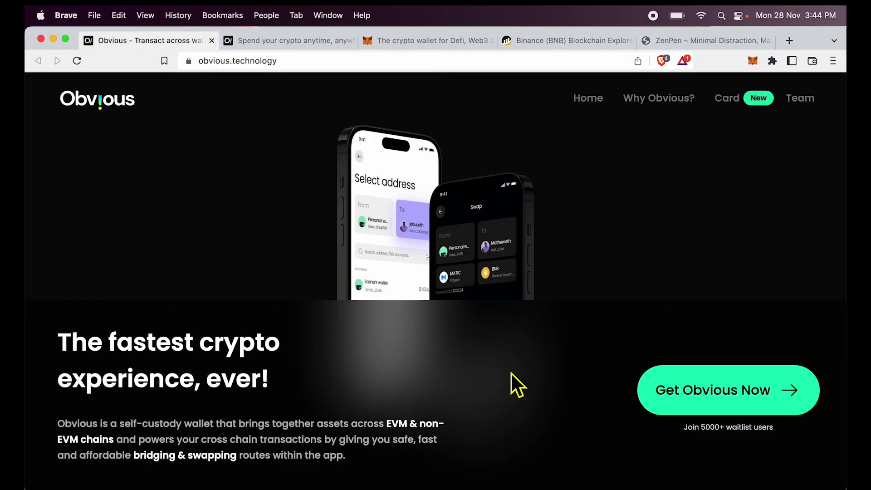
{"action": "scroll", "coordinate": [510, 373], "scroll_direction": "down", "scroll_amount": 5}
{"action": "scroll", "coordinate": [511, 373], "scroll_direction": "up", "scroll_amount": 5}
{"action": "left_click", "coordinate": [299, 42]}
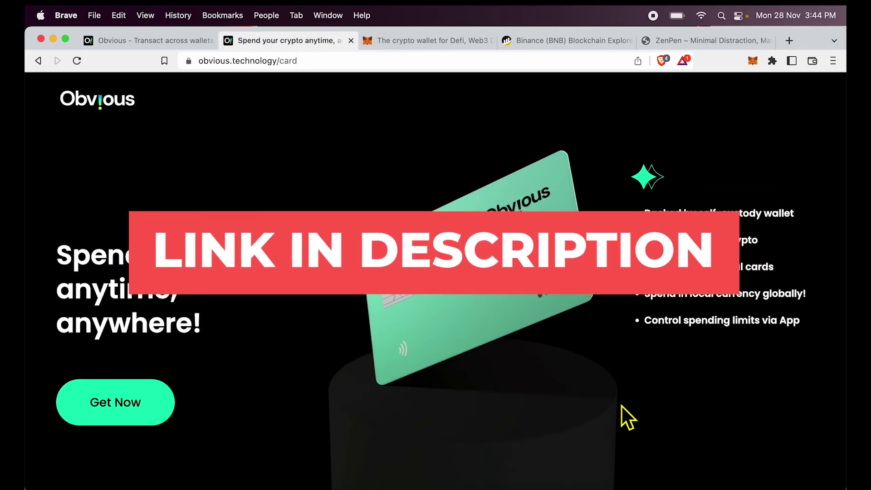